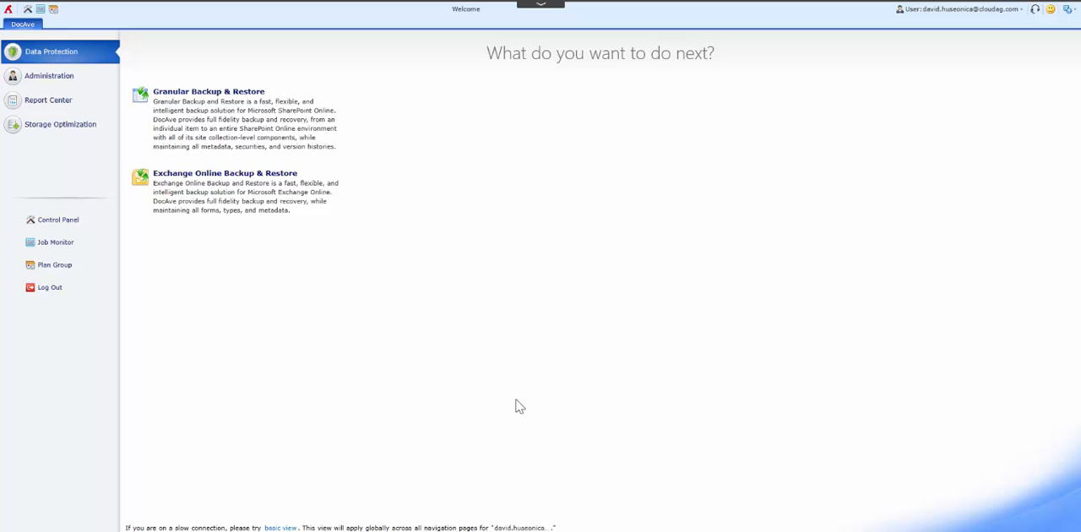
Step: Open the Plan Manager for Exchange Online Backup & Restore
{"action": "mouse_move", "coordinate": [272, 138]}
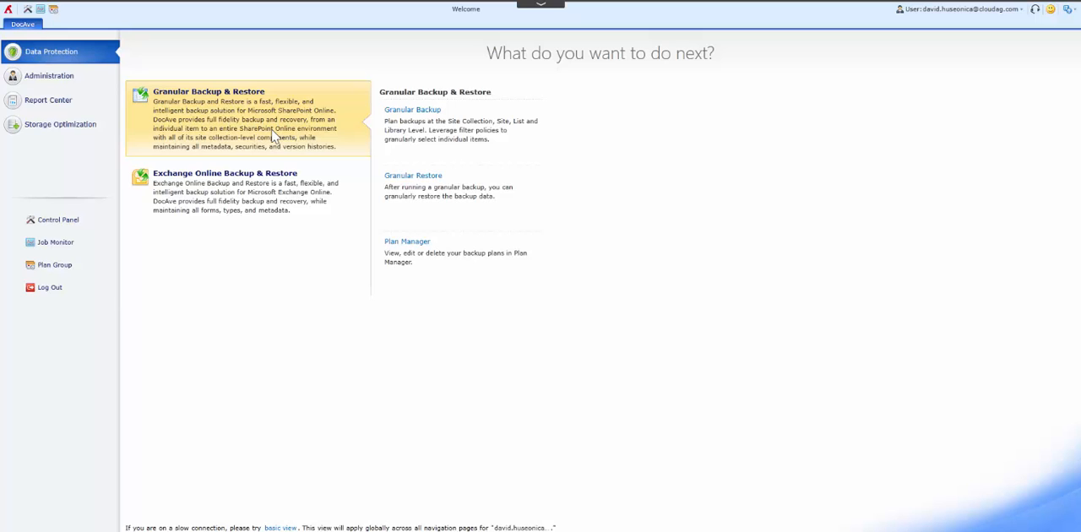
{"action": "mouse_move", "coordinate": [276, 187]}
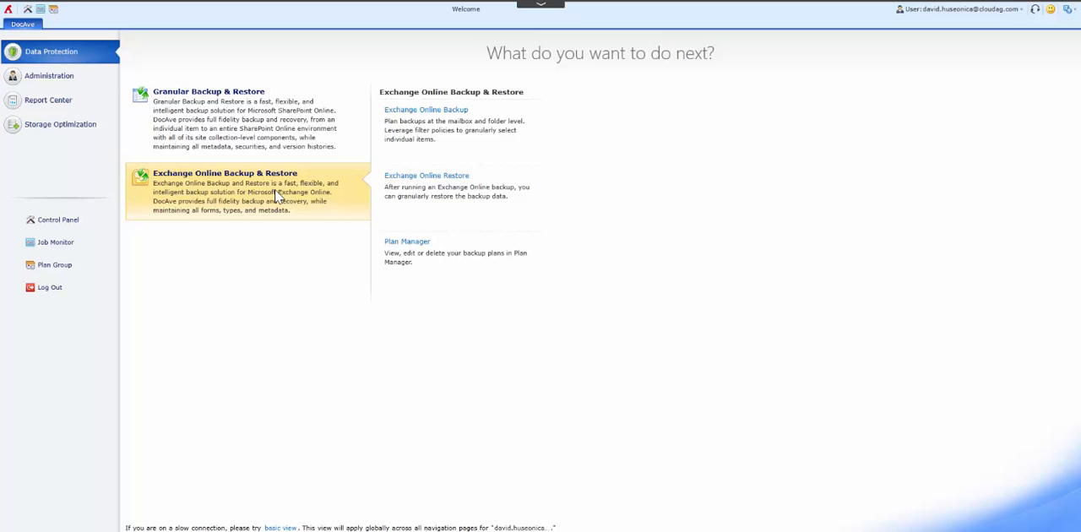
{"action": "left_click", "coordinate": [274, 206]}
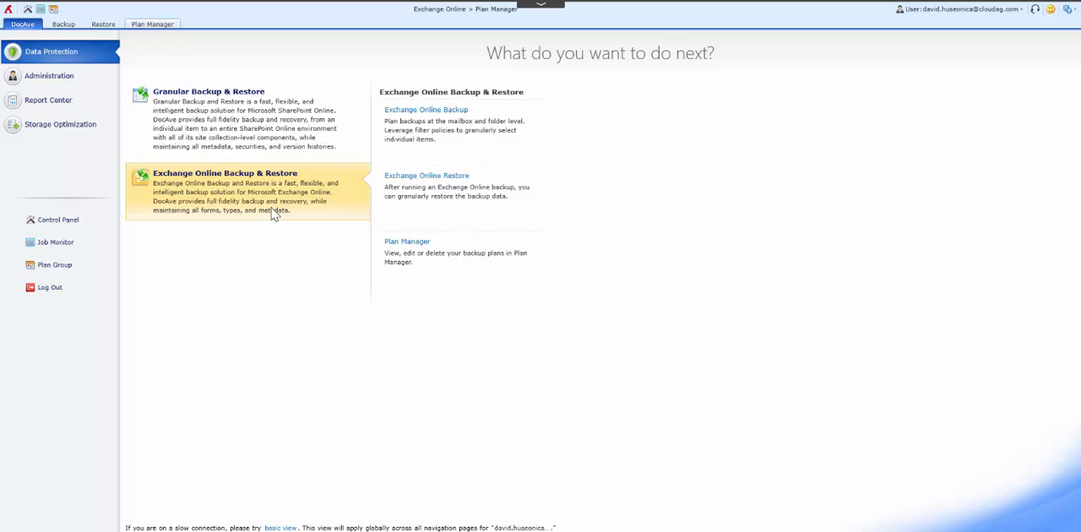
{"action": "left_click", "coordinate": [407, 243]}
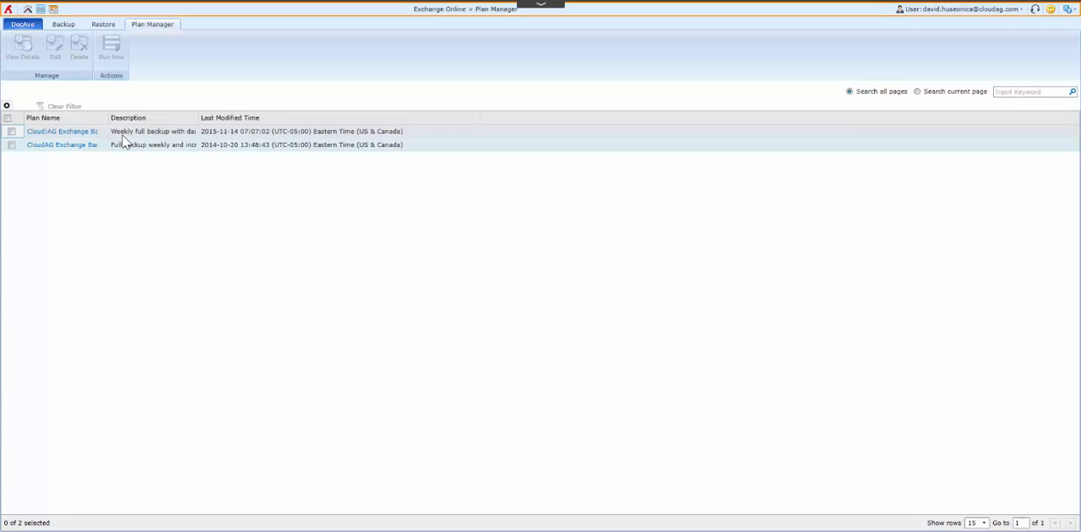
Step: Widen the Plan Name column and open the Cloud|AG Exchange Backup - New plan for editing
{"action": "left_click_drag", "start_coordinate": [112, 119], "coordinate": [199, 119]}
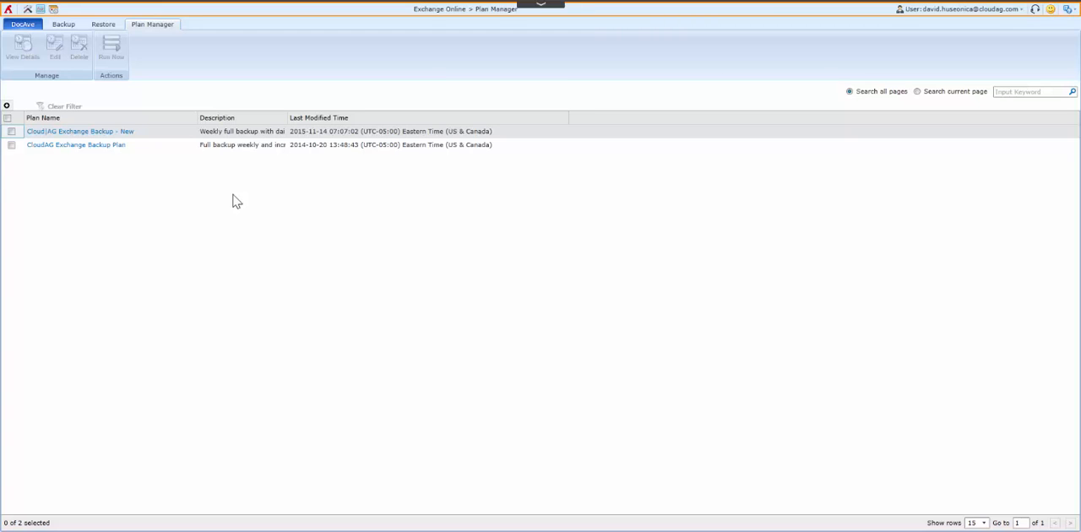
{"action": "left_click", "coordinate": [12, 133]}
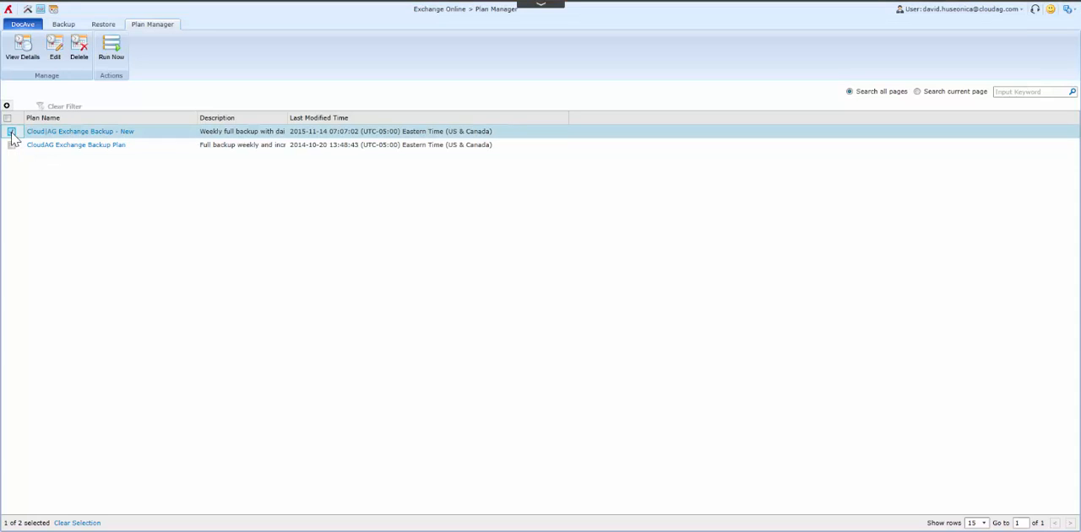
{"action": "left_click", "coordinate": [54, 52]}
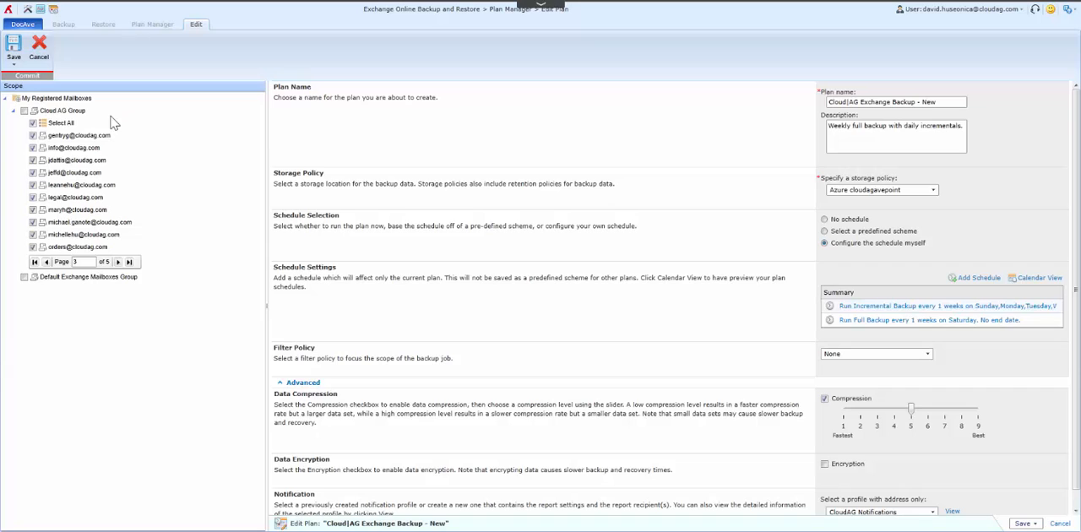
Step: Deselect all mailboxes of the Cloud AG Group and include only the info mailbox and the two mailboxes listed directly below it
{"action": "left_click", "coordinate": [33, 123]}
{"action": "left_click", "coordinate": [33, 147]}
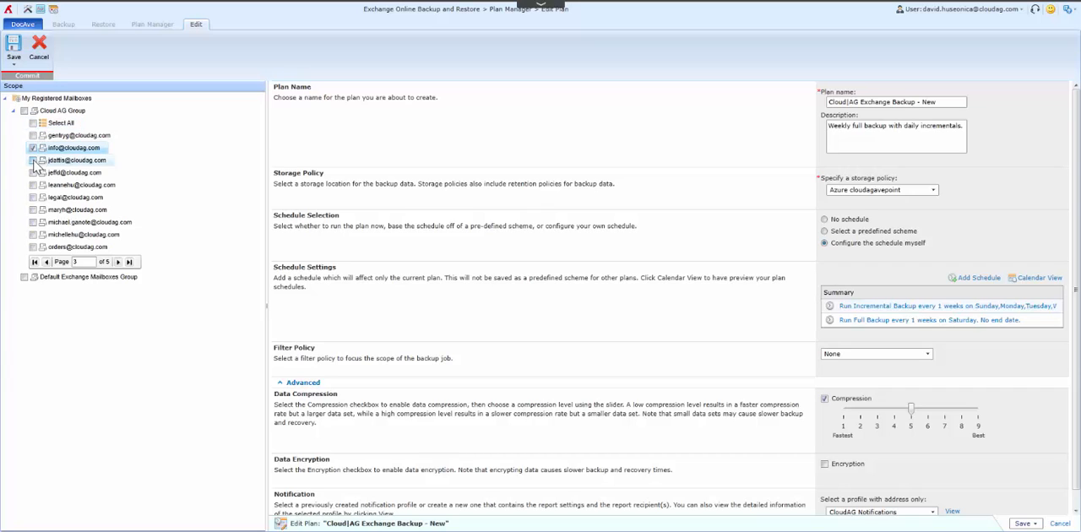
{"action": "left_click", "coordinate": [33, 159]}
{"action": "left_click", "coordinate": [32, 172]}
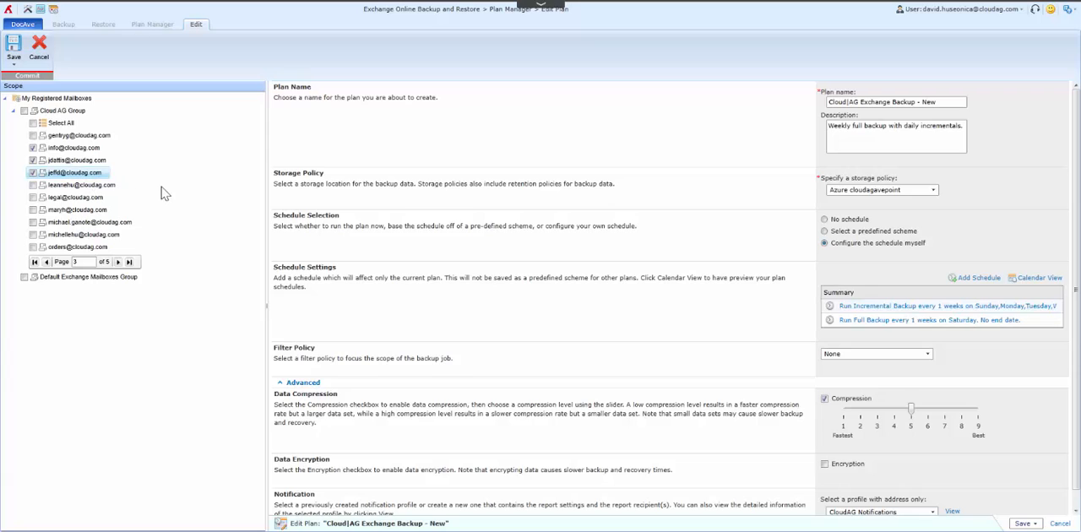
Step: Include the entire Cloud AG Group in the backup scope and choose Azure cloudagavepoint as the storage policy
{"action": "left_click", "coordinate": [23, 111]}
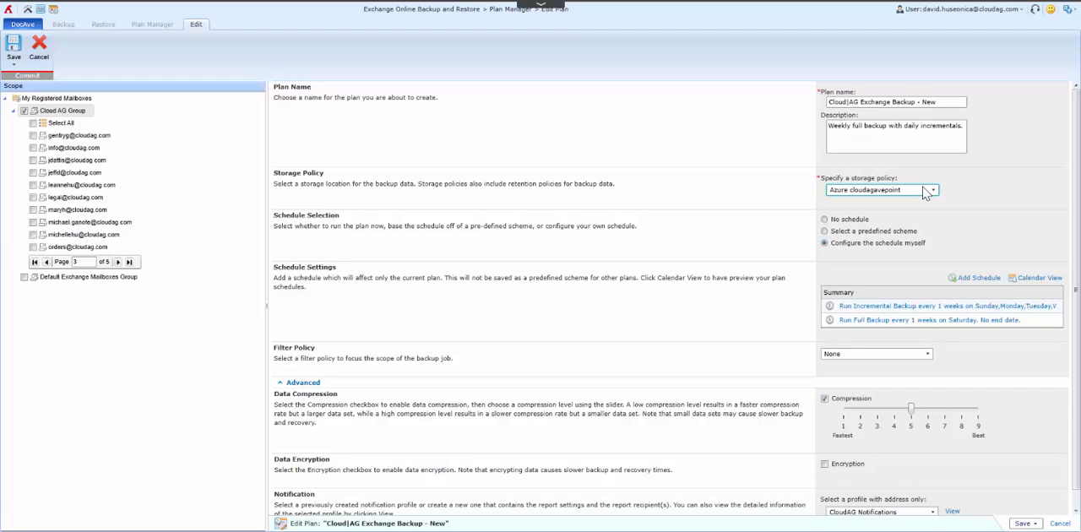
{"action": "left_click", "coordinate": [933, 191]}
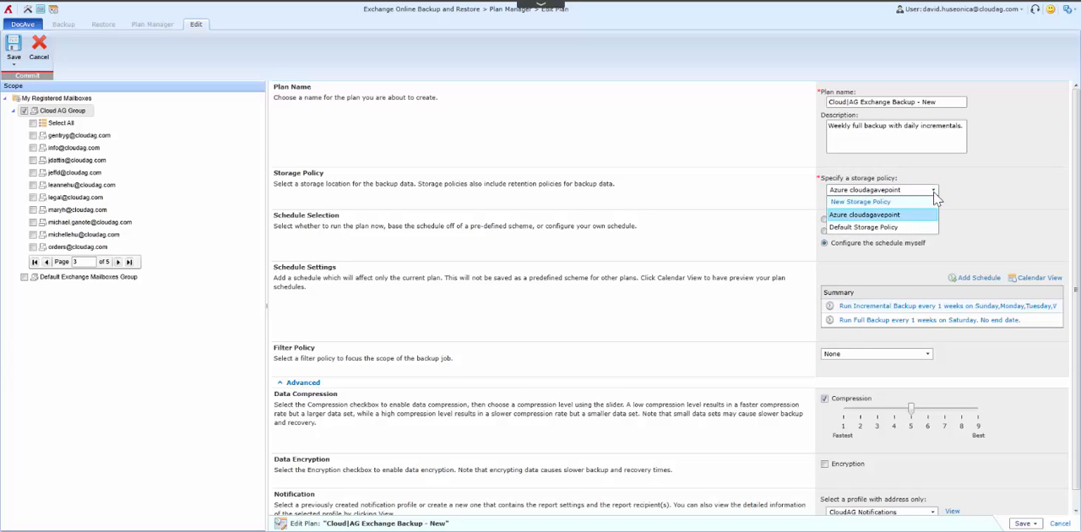
{"action": "left_click", "coordinate": [853, 222]}
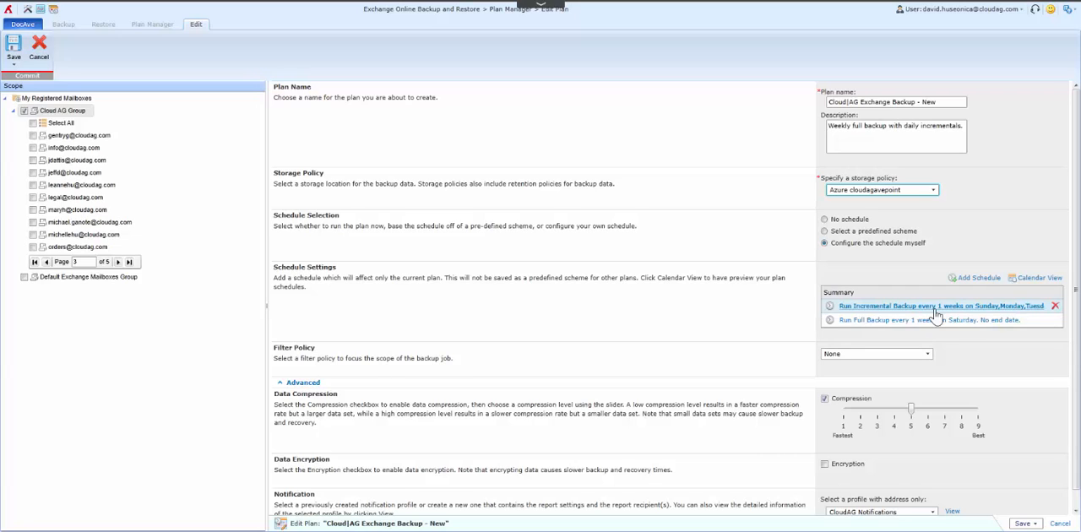
{"action": "scroll", "coordinate": [1005, 385], "scroll_direction": "down", "scroll_amount": 1}
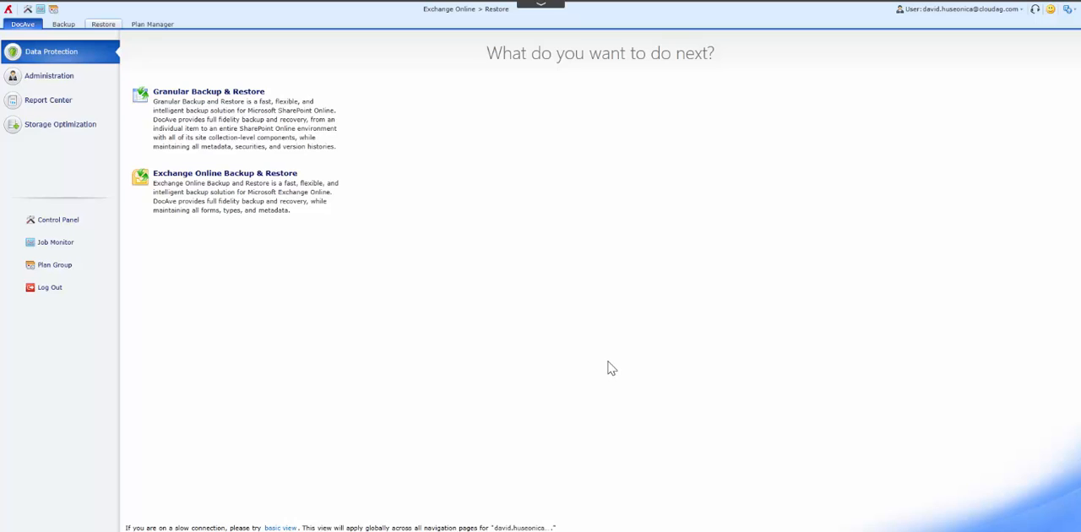
Step: Start an Exchange Online restore from the January 2, 2016 backup job run at 22:00:29 and proceed to data selection
{"action": "mouse_move", "coordinate": [287, 196]}
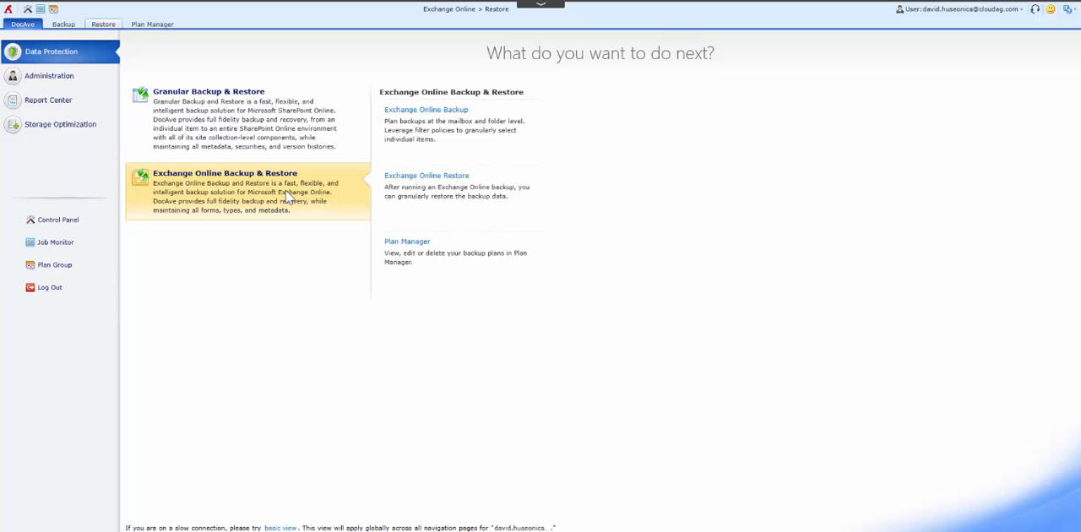
{"action": "left_click", "coordinate": [441, 181]}
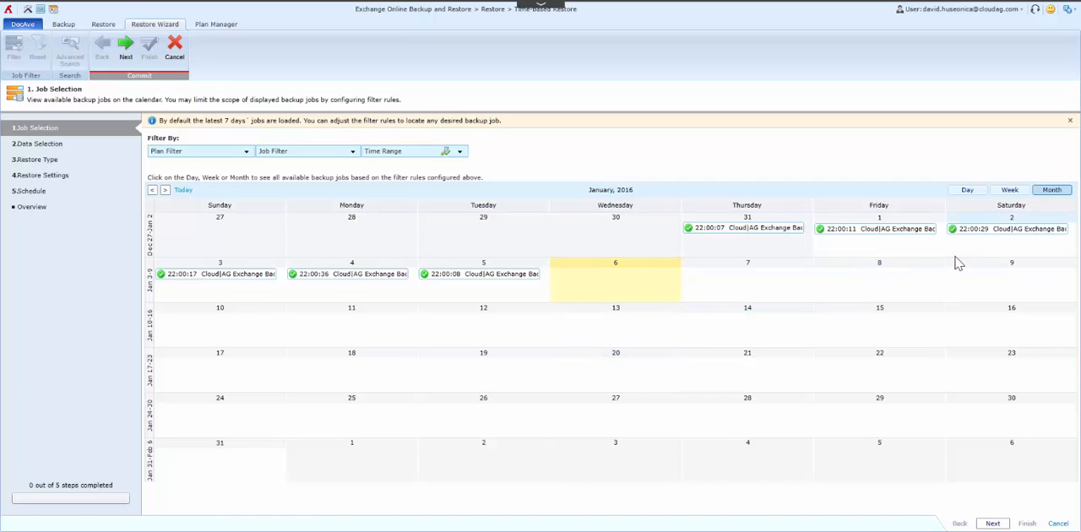
{"action": "mouse_move", "coordinate": [999, 237]}
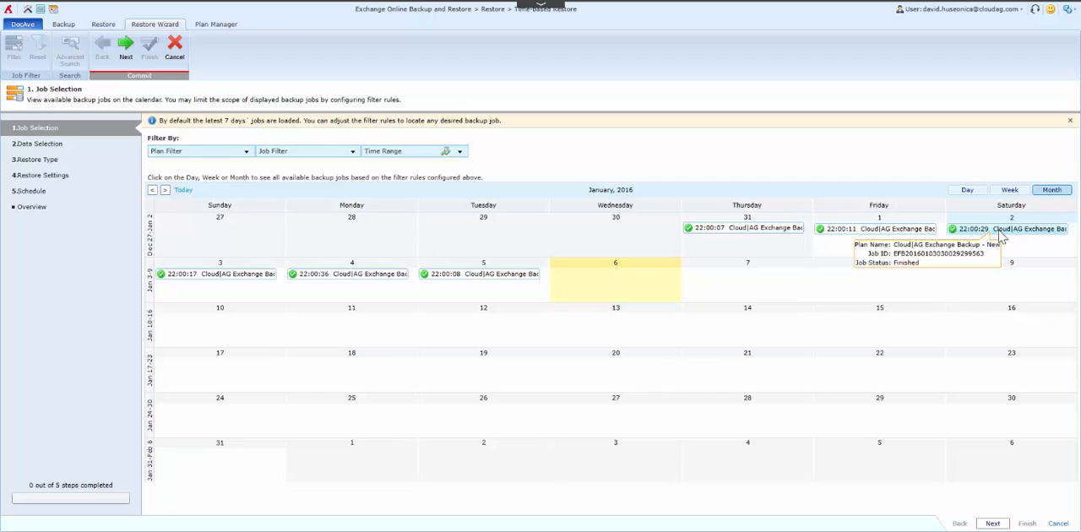
{"action": "left_click", "coordinate": [999, 233]}
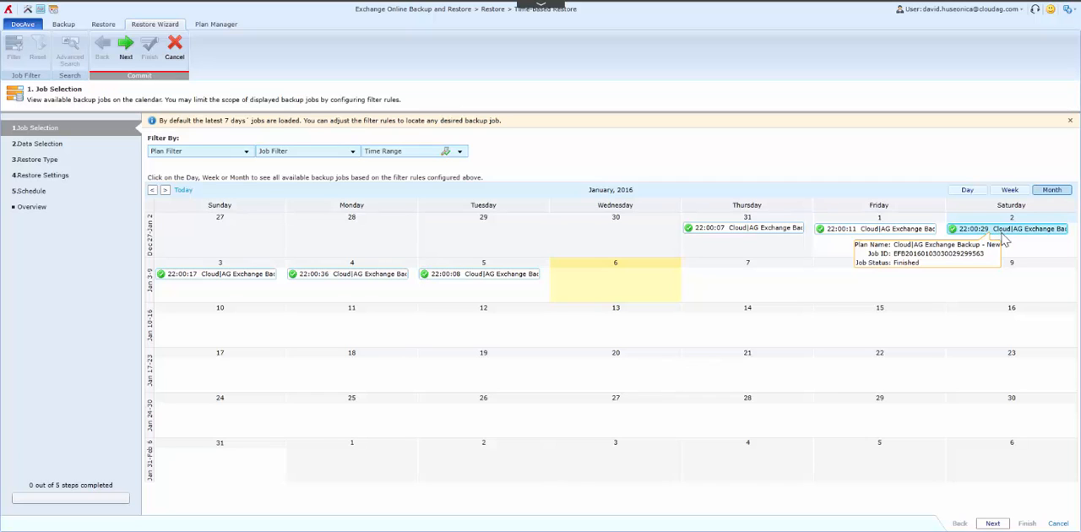
{"action": "left_click", "coordinate": [992, 524]}
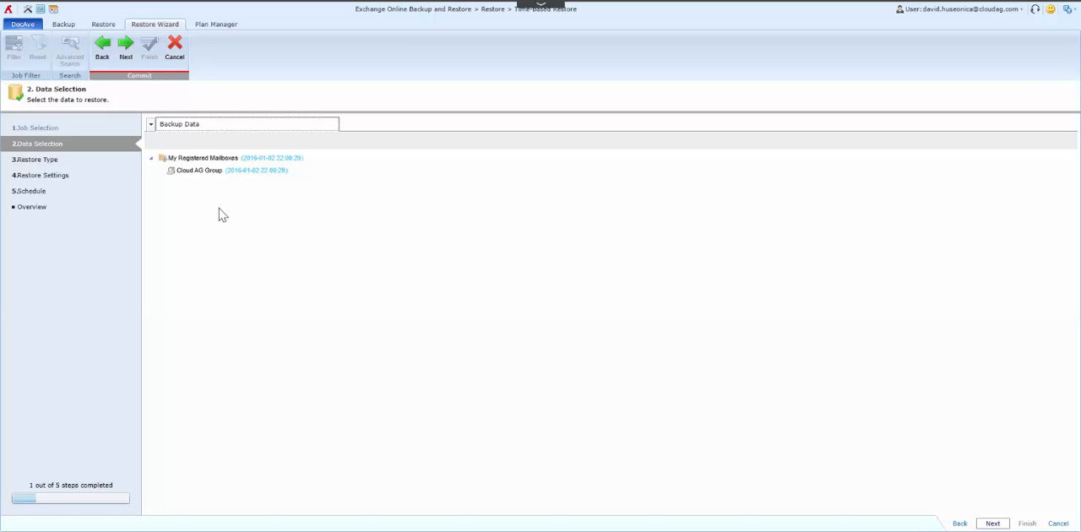
Step: Select the signed-in user's mailbox in the Cloud AG Group for restore and expand its folders
{"action": "left_click", "coordinate": [185, 172]}
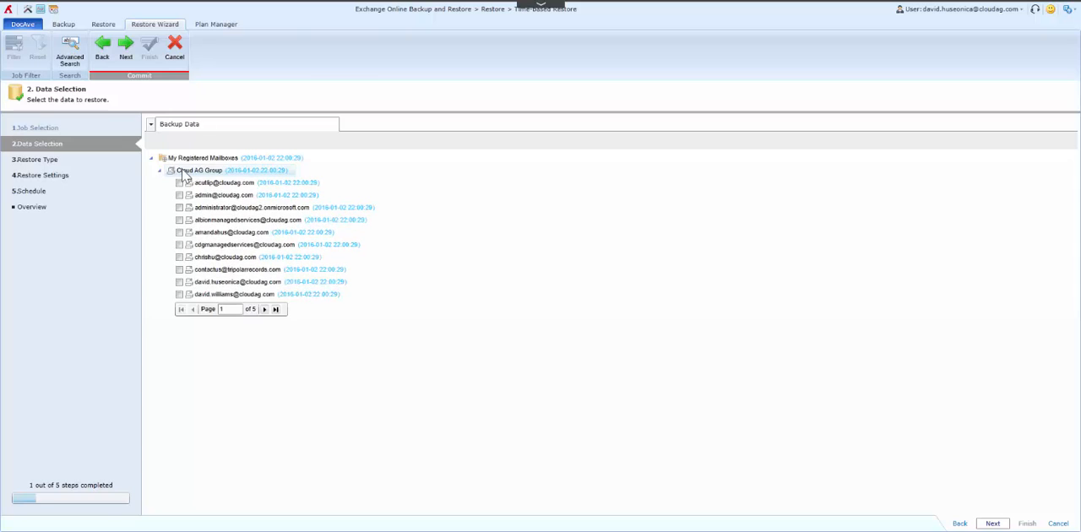
{"action": "left_click", "coordinate": [185, 173]}
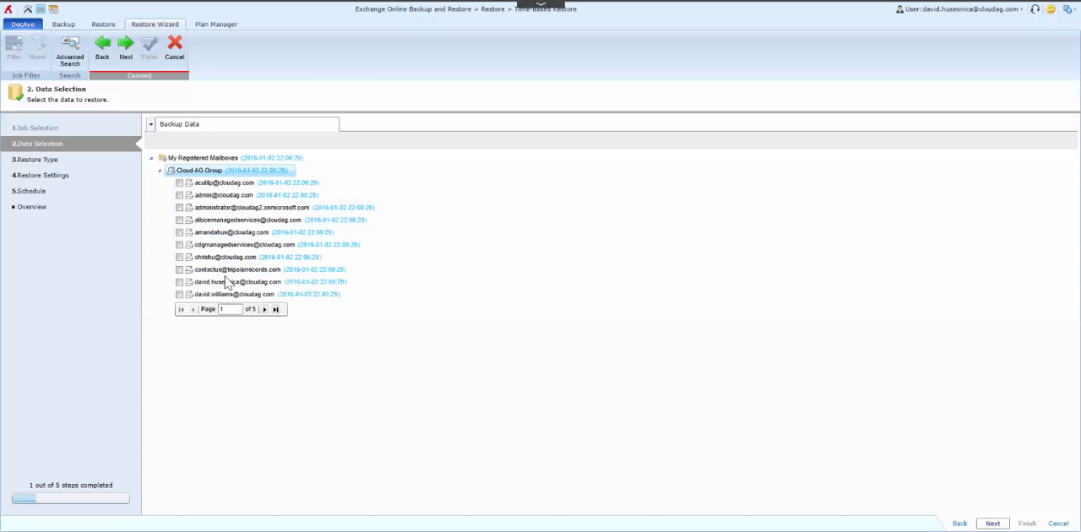
{"action": "left_click", "coordinate": [178, 285]}
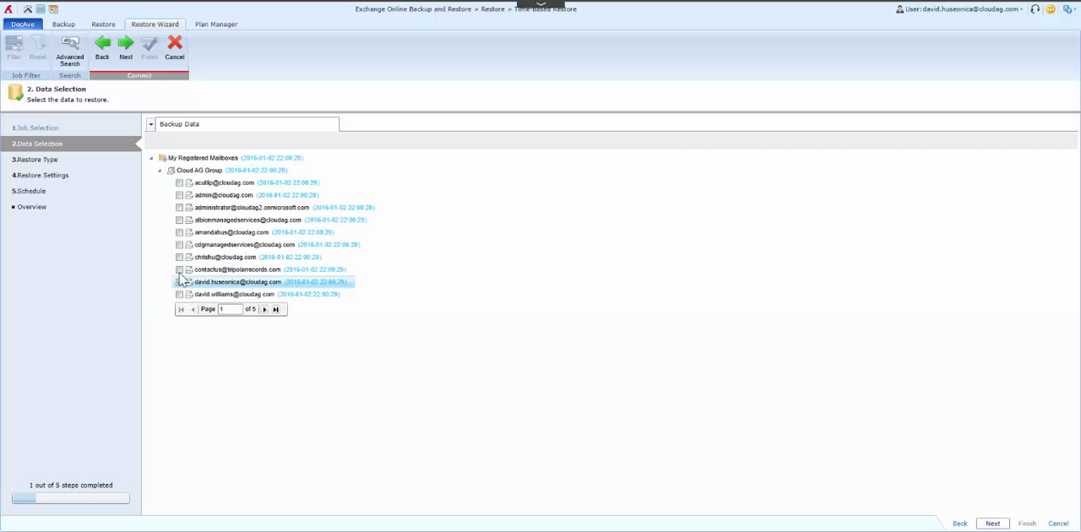
{"action": "left_click", "coordinate": [179, 271]}
{"action": "left_click", "coordinate": [179, 282]}
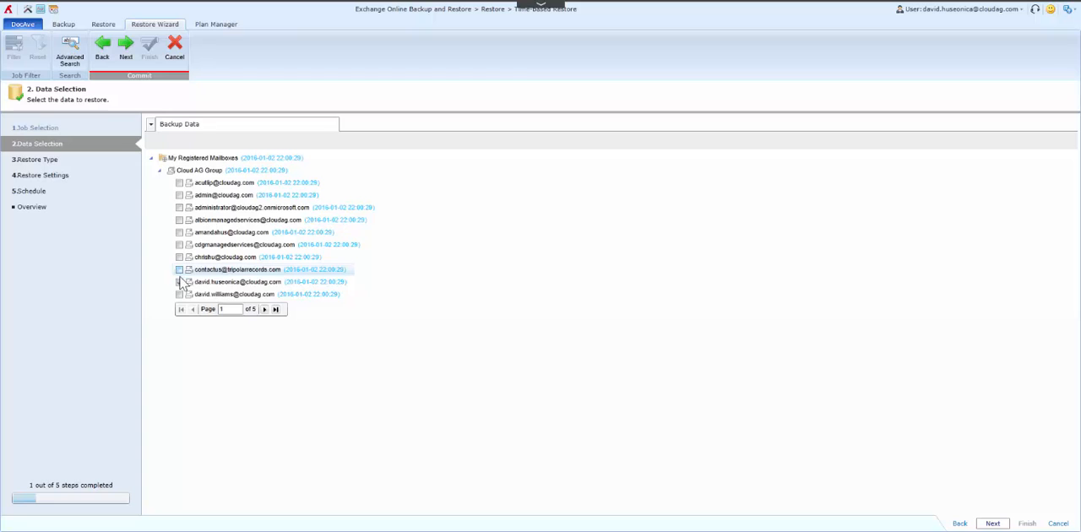
{"action": "left_click", "coordinate": [203, 284]}
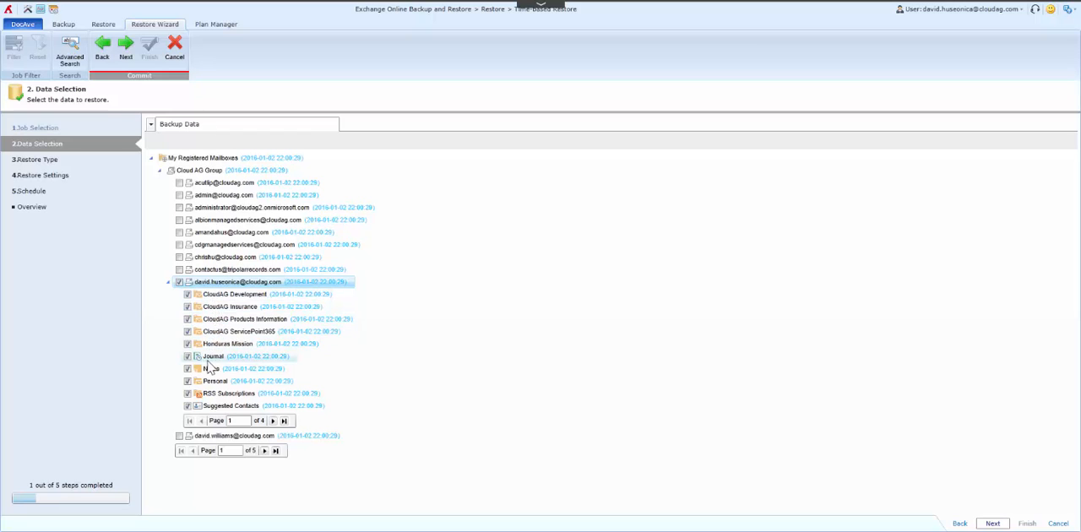
Step: Limit the CloudAG Marketing items to "Microsoft Invitation - Moving Your Business To The Cloud" and proceed to the restore type
{"action": "left_click", "coordinate": [272, 420]}
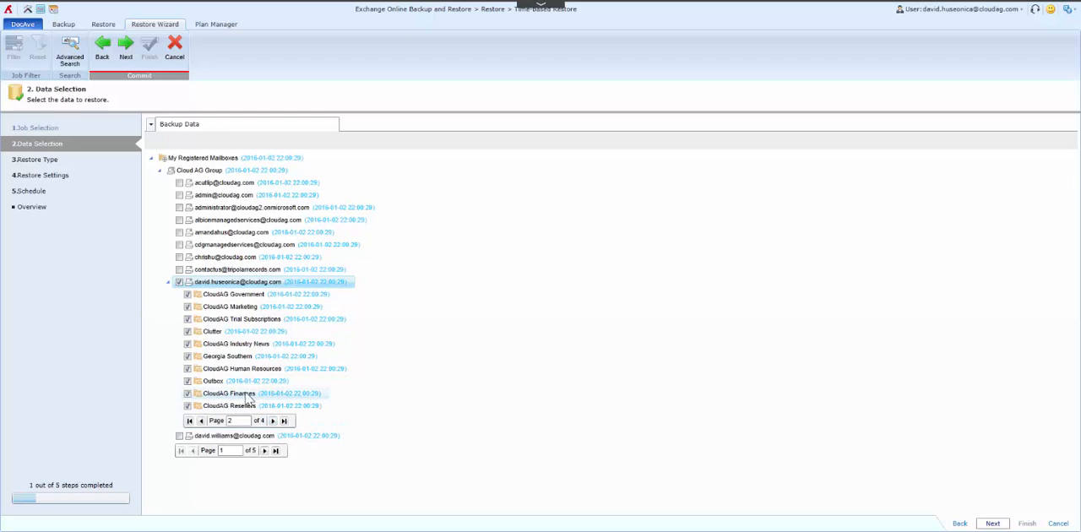
{"action": "double_click", "coordinate": [218, 311]}
{"action": "left_click", "coordinate": [219, 321]}
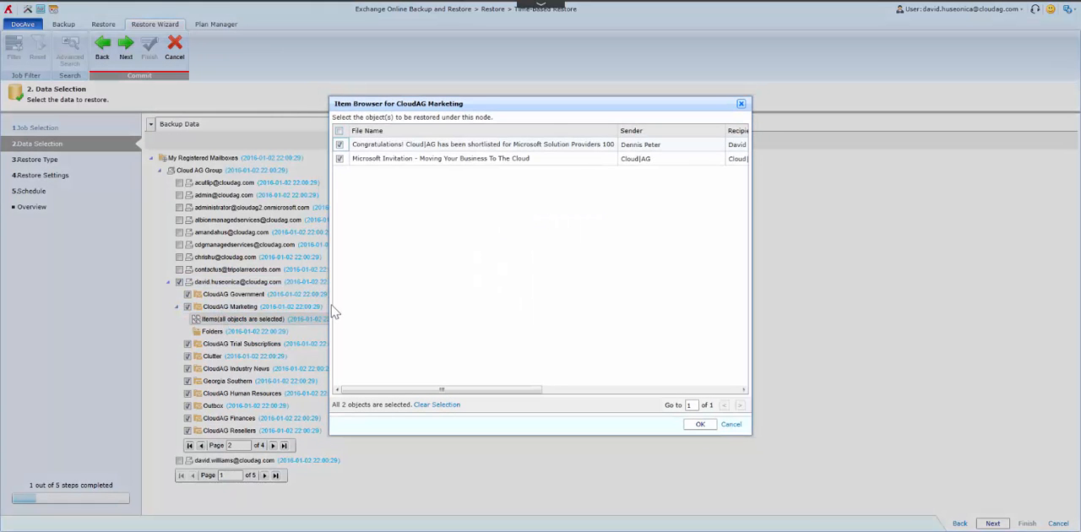
{"action": "left_click", "coordinate": [340, 131]}
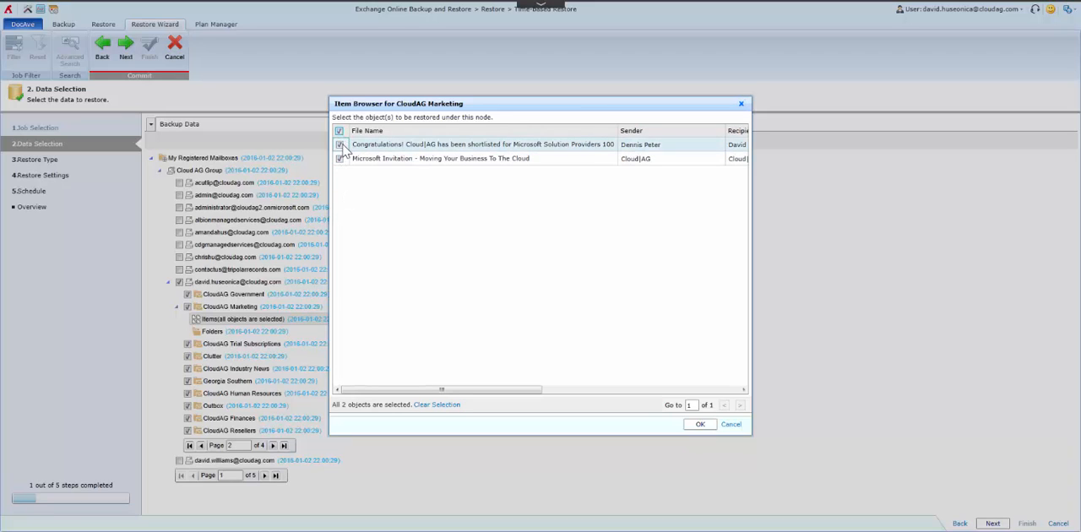
{"action": "left_click", "coordinate": [339, 146]}
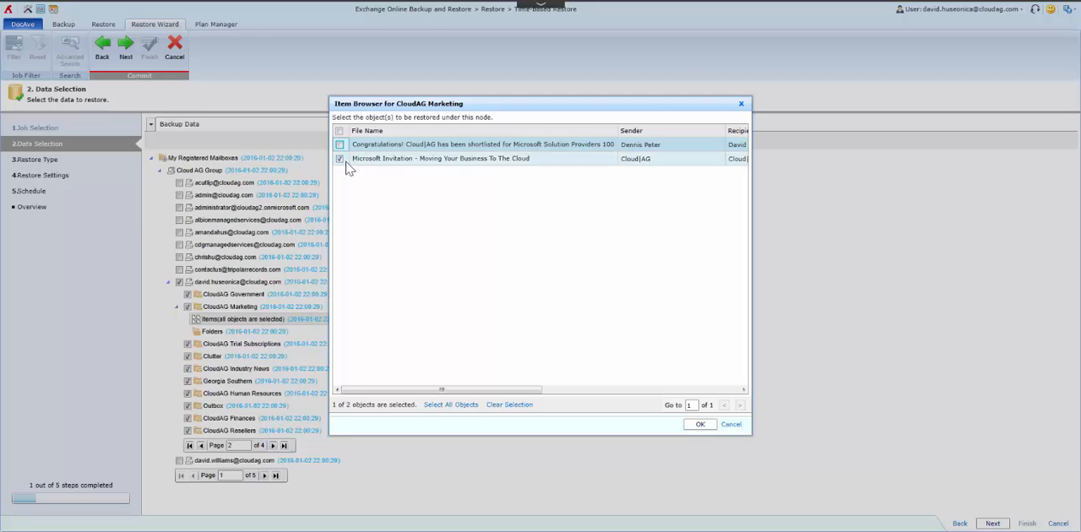
{"action": "left_click", "coordinate": [700, 425]}
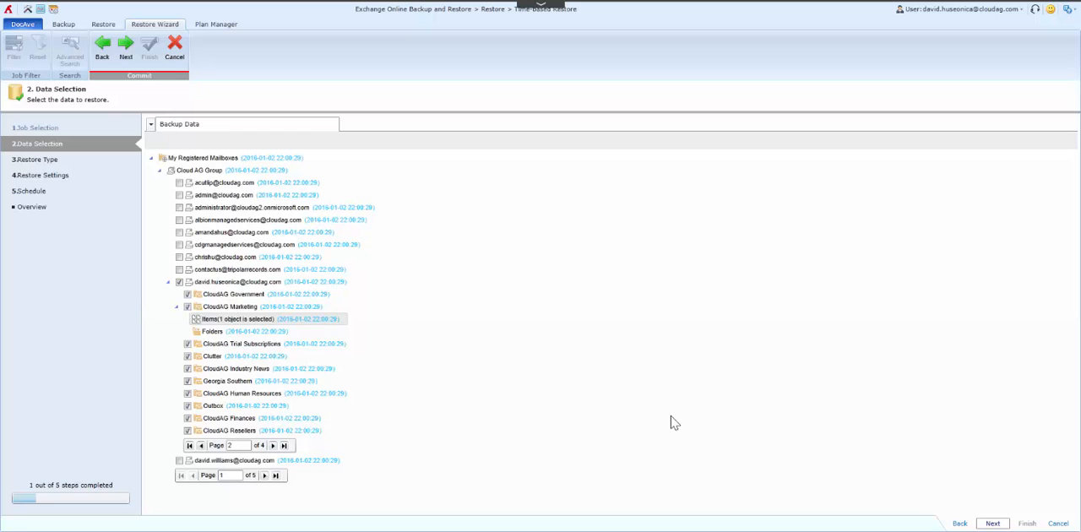
{"action": "left_click", "coordinate": [982, 522]}
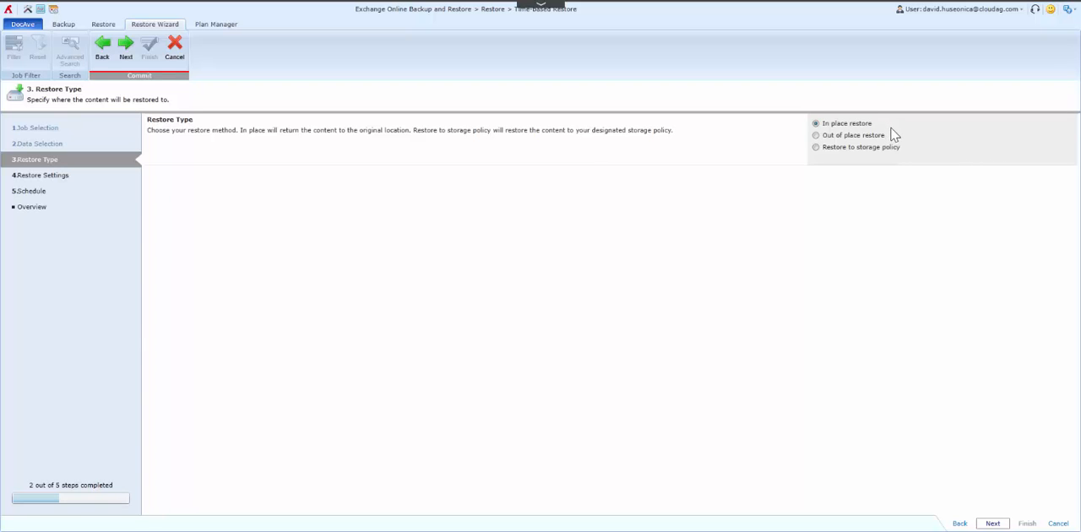
Step: Choose an out of place restore and list the Cloud AG Group mailboxes available as destinations
{"action": "left_click", "coordinate": [817, 136]}
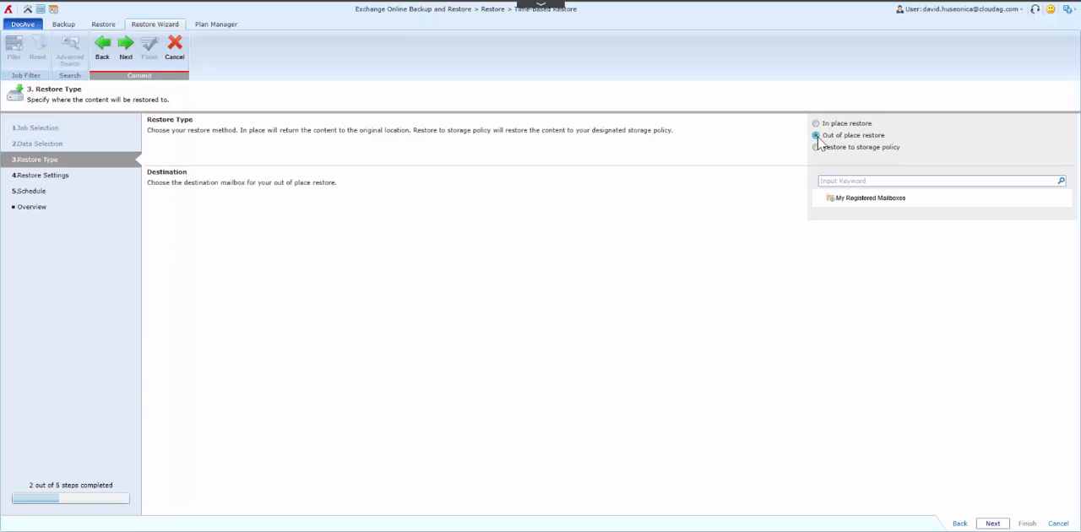
{"action": "left_click", "coordinate": [852, 199]}
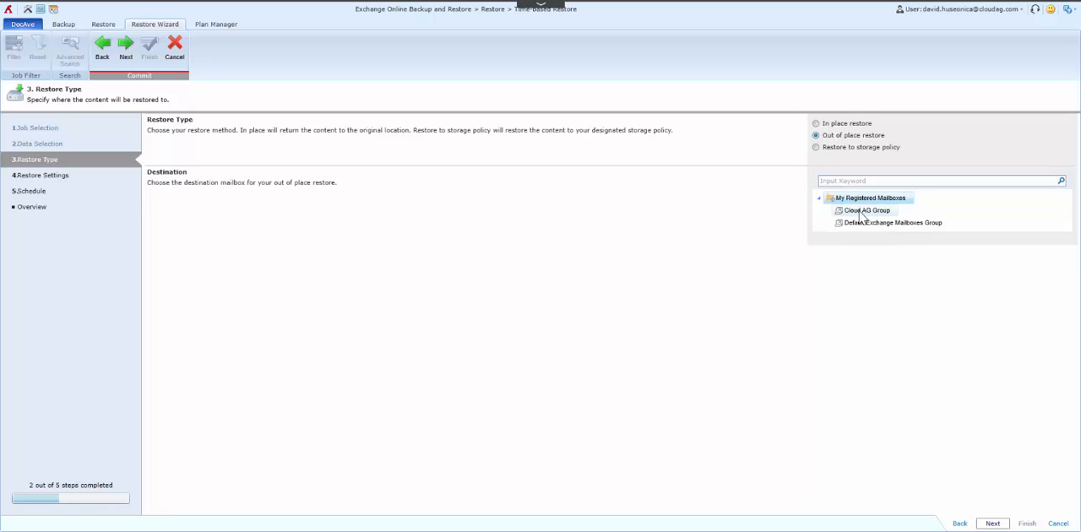
{"action": "left_click", "coordinate": [861, 211]}
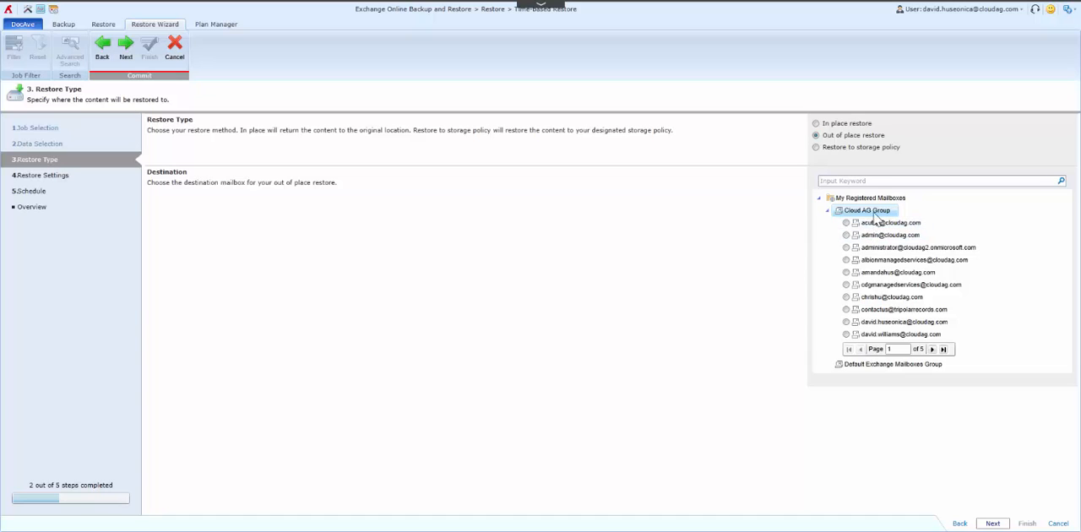
Step: Set the restore type to Restore to storage policy with Azure cloudagavepoint as the storage policy
{"action": "left_click", "coordinate": [842, 149]}
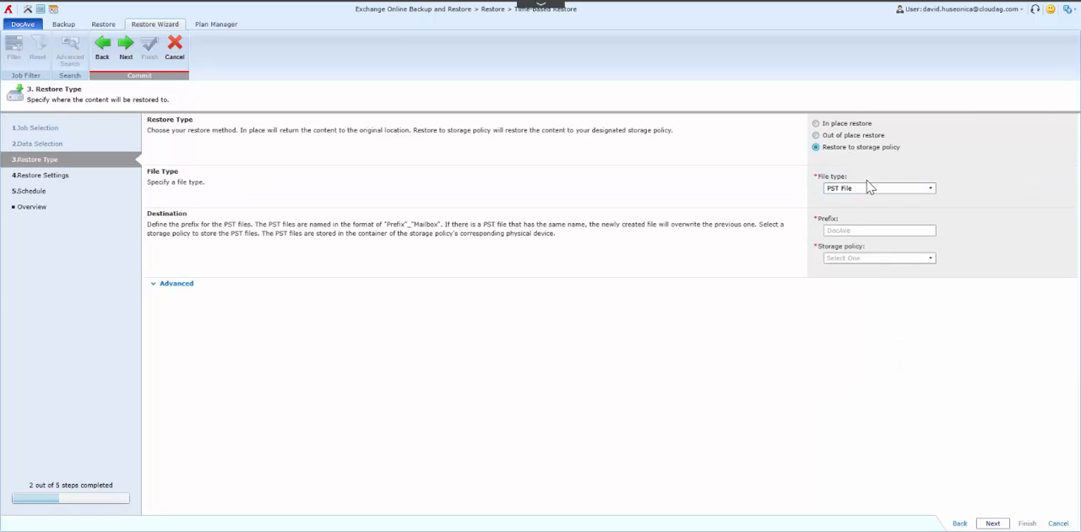
{"action": "left_click", "coordinate": [931, 258]}
{"action": "left_click", "coordinate": [900, 282]}
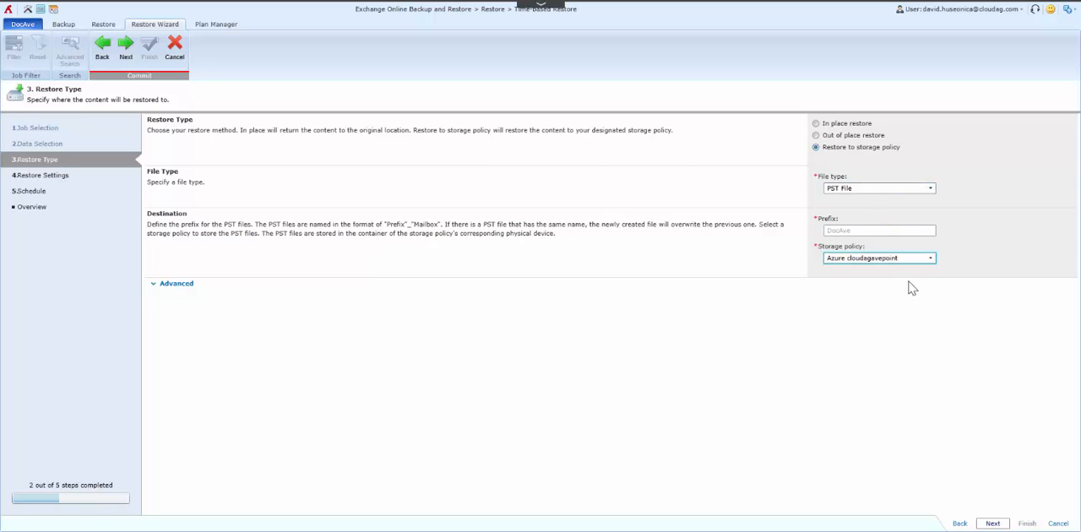